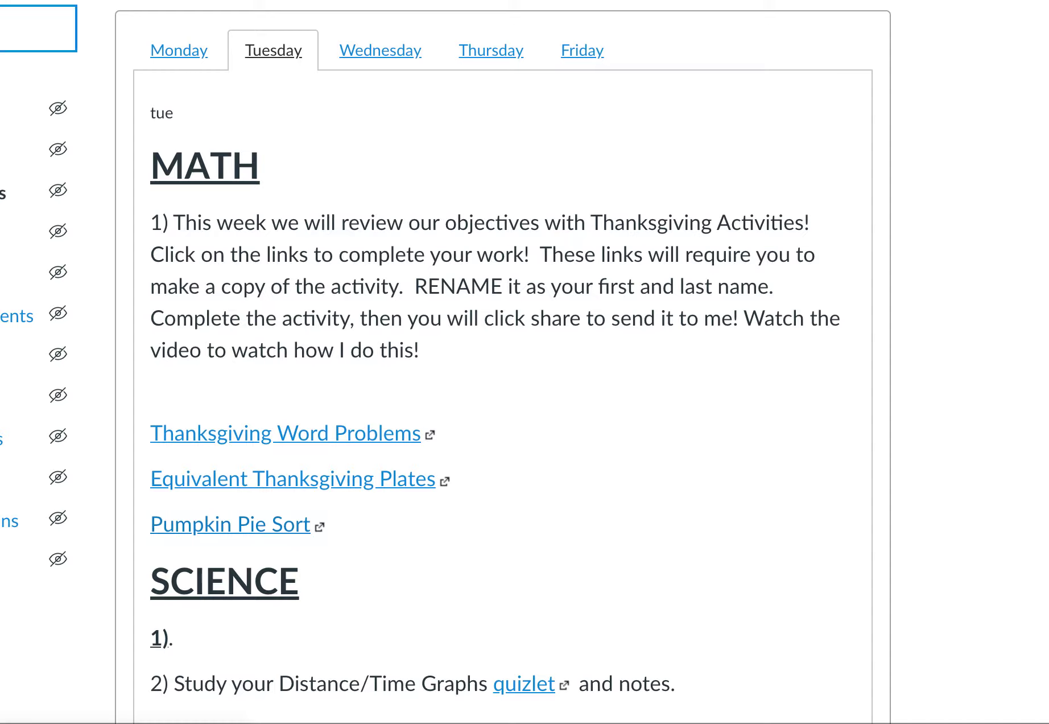
From Modules, open November 23-27's Tuesday tab and follow the Thanksgiving Word Problems link
{"action": "key", "text": "Return"}
{"action": "scroll", "coordinate": [362, 298], "scroll_direction": "down", "scroll_amount": 15}
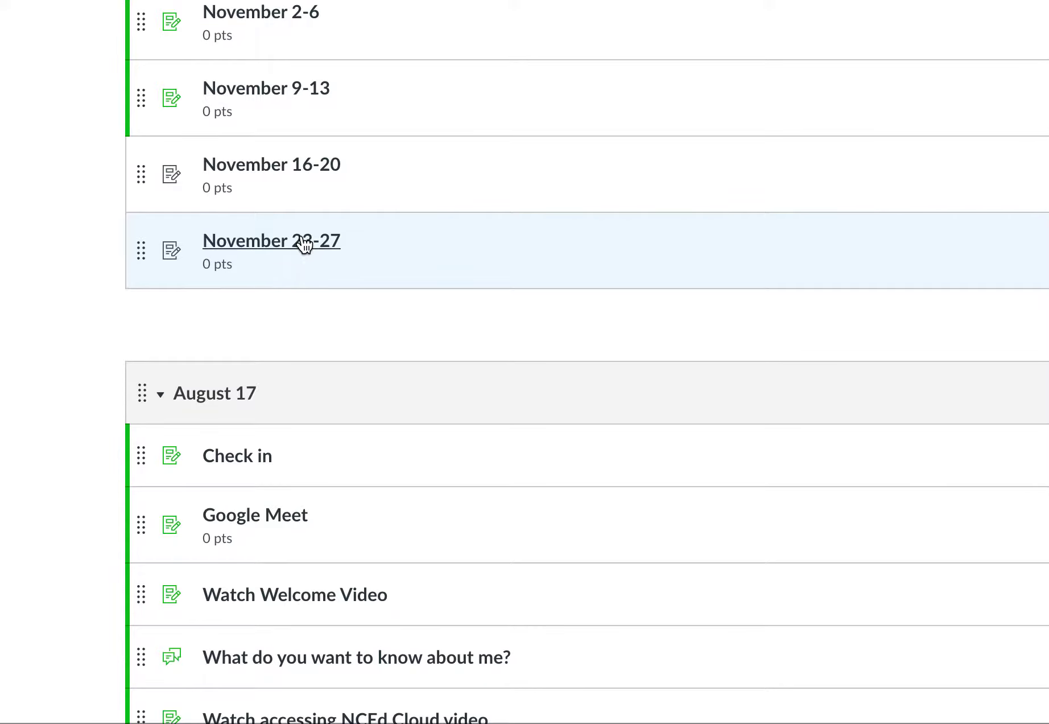
{"action": "left_click", "coordinate": [304, 244]}
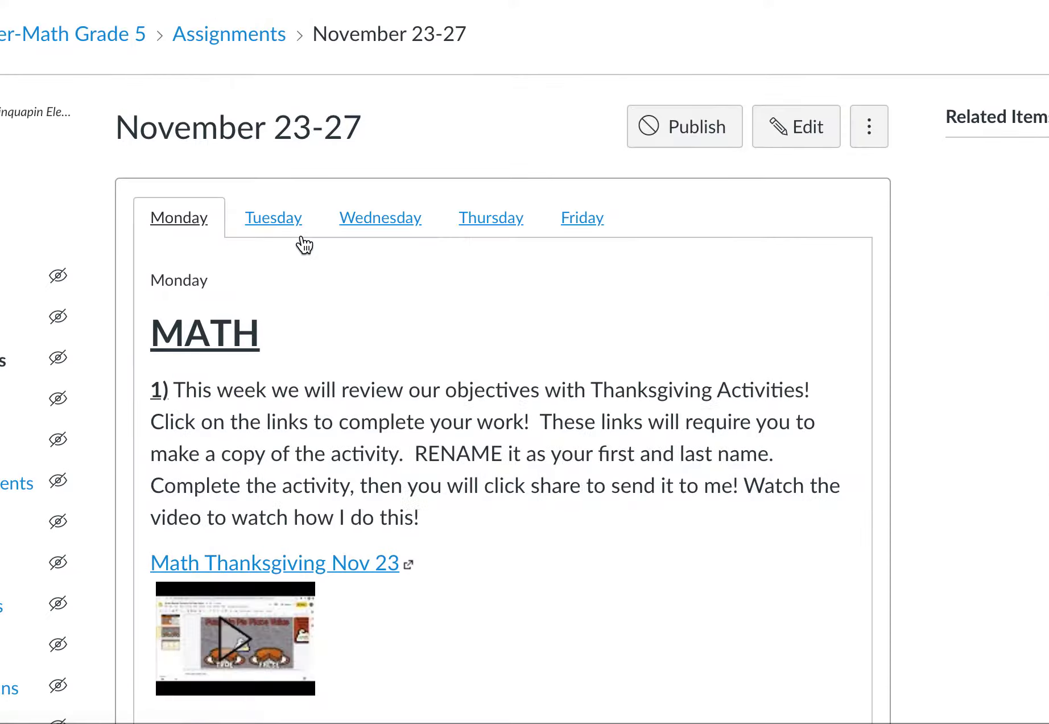
{"action": "left_click", "coordinate": [292, 225]}
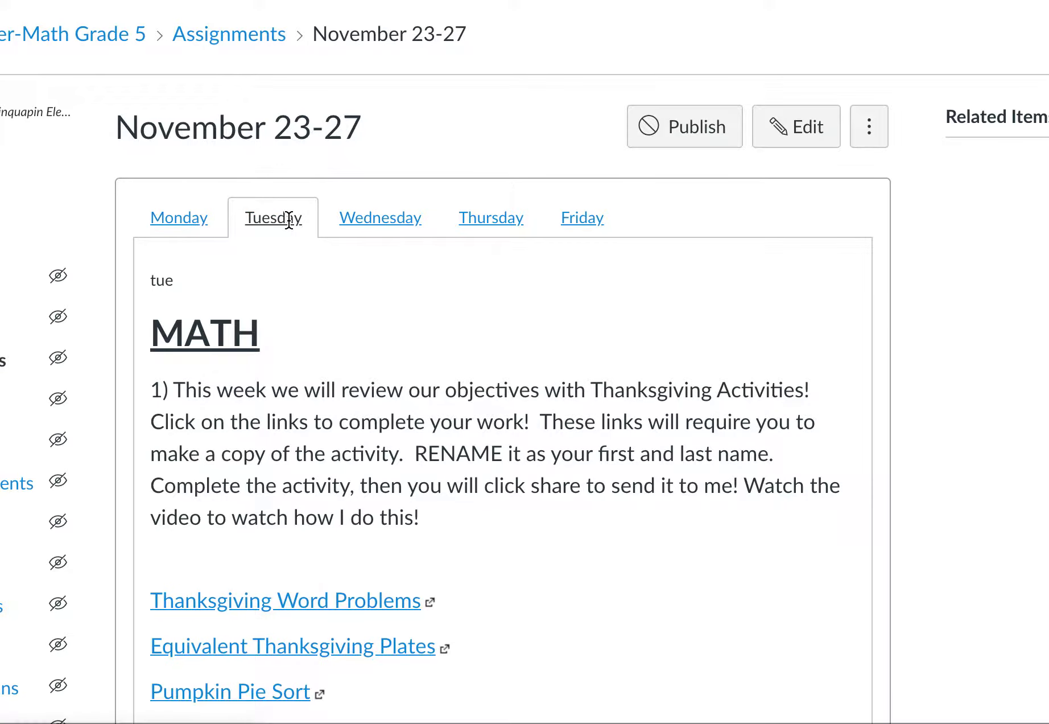
{"action": "scroll", "coordinate": [336, 399], "scroll_direction": "down", "scroll_amount": 4}
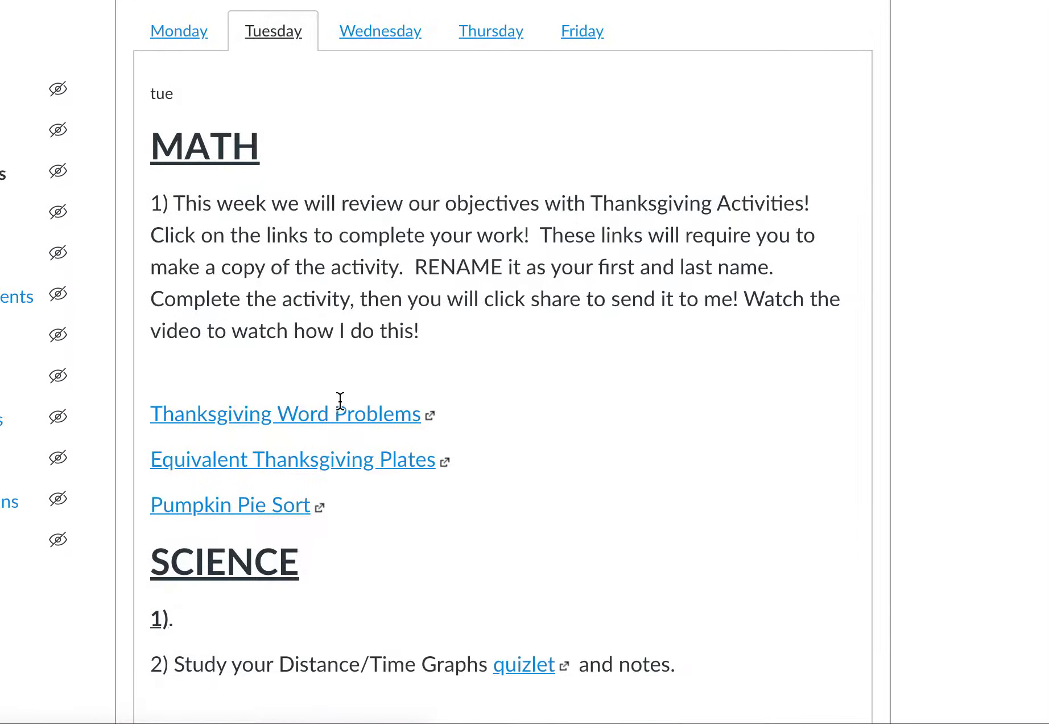
{"action": "left_click", "coordinate": [327, 409]}
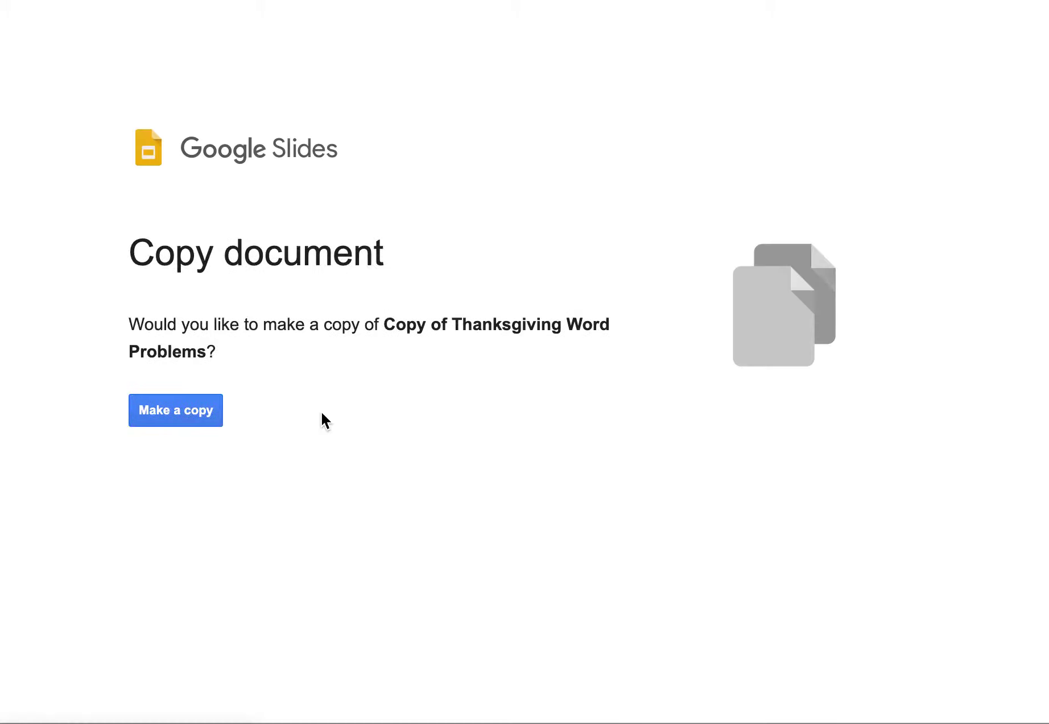
Make a personal copy of the Thanksgiving Word Problems deck and select its title box
{"action": "left_click", "coordinate": [204, 411]}
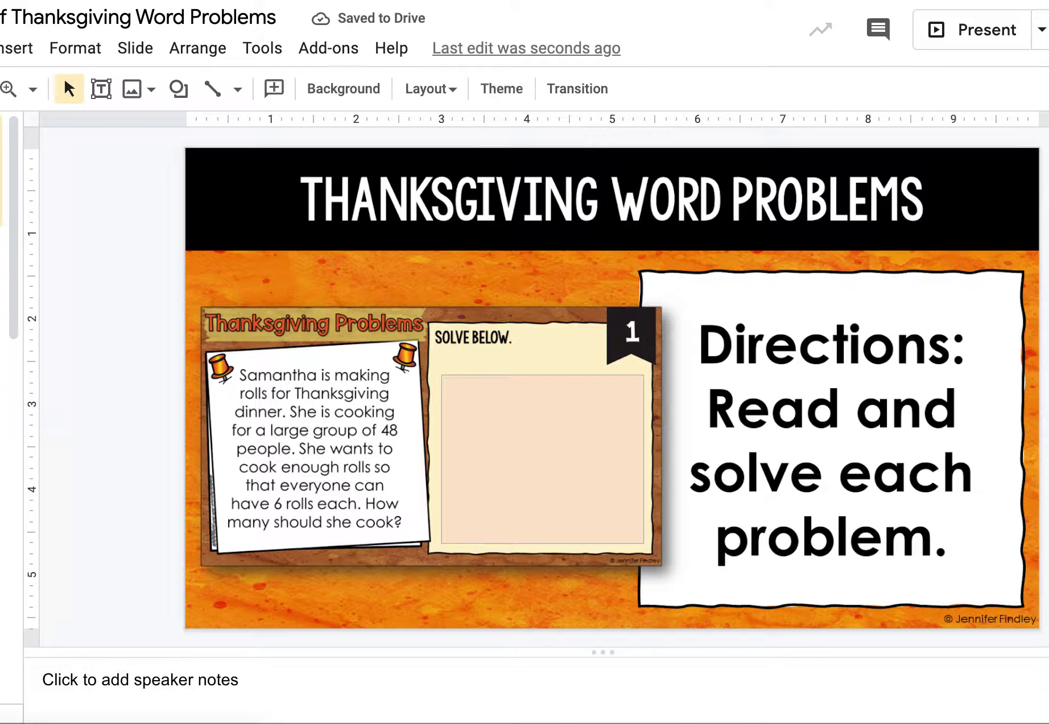
{"action": "left_click", "coordinate": [11, 13]}
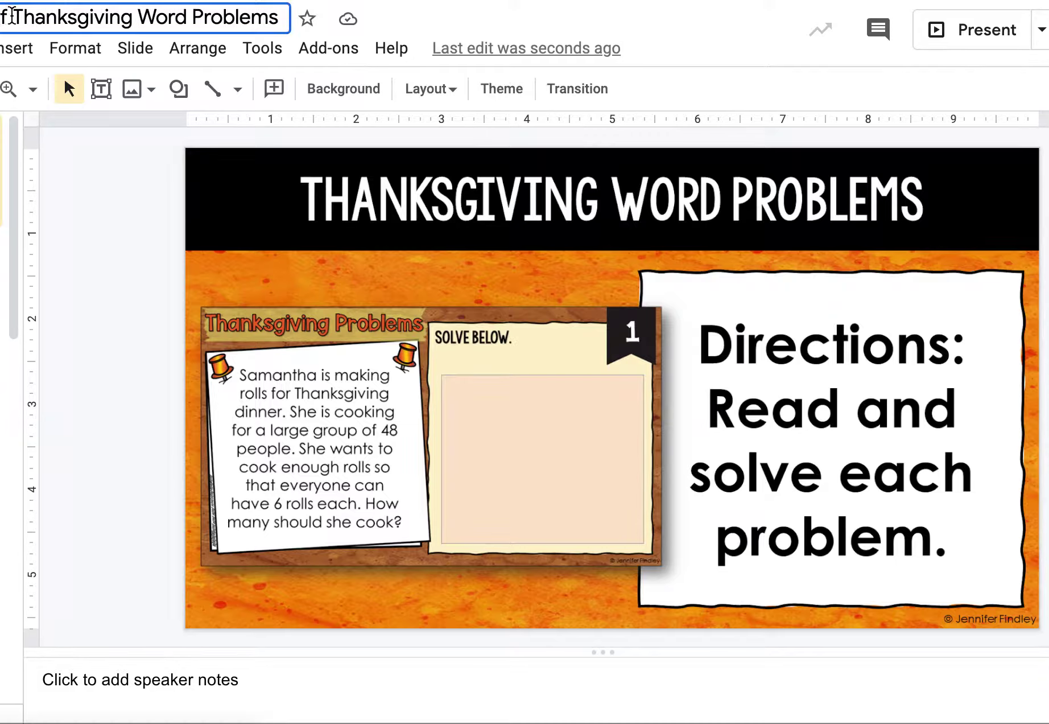
Replace the 'Copy of' title prefix with 'Thanksgiving' and move to problem 1
{"action": "left_click_drag", "start_coordinate": [12, 14], "coordinate": [0, 13]}
{"action": "key", "text": "BackSpace"}
{"action": "type", "text": "Thanksgiving"}
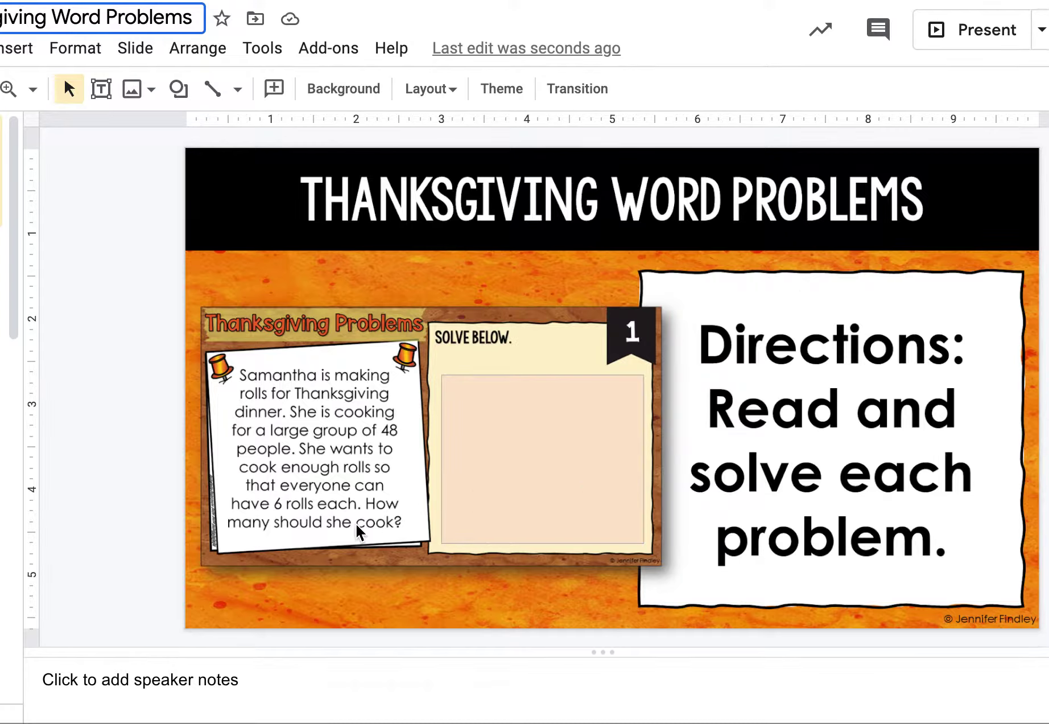
{"action": "key", "text": "Down"}
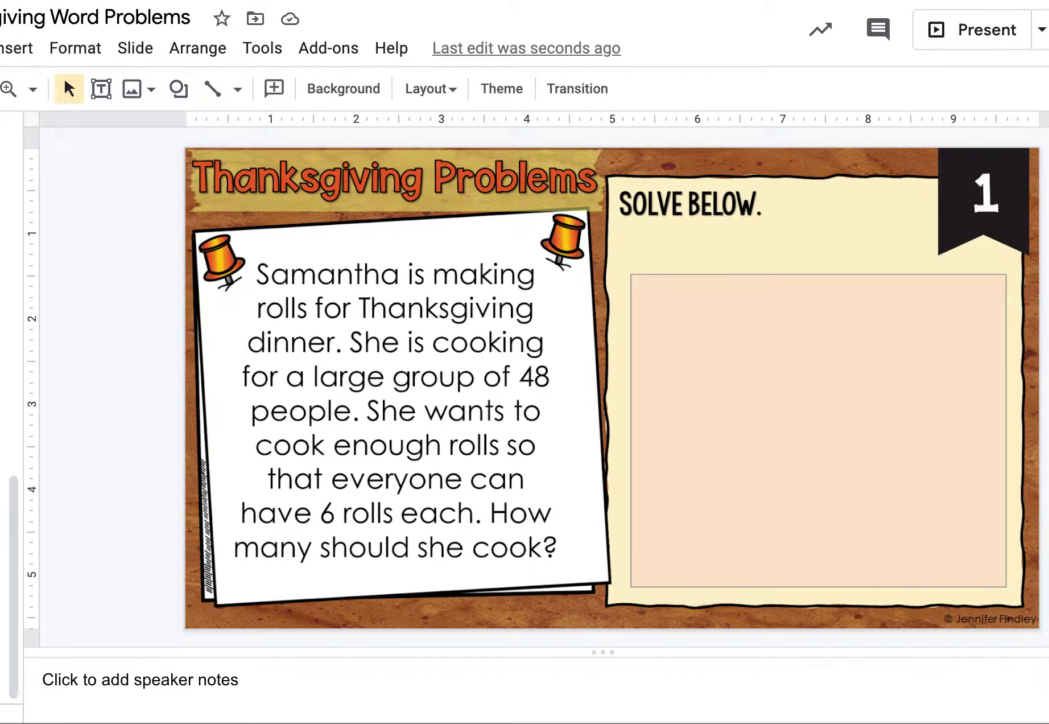
Jump to the last problem card, 12, then back to problem card 1
{"action": "key", "text": "End"}
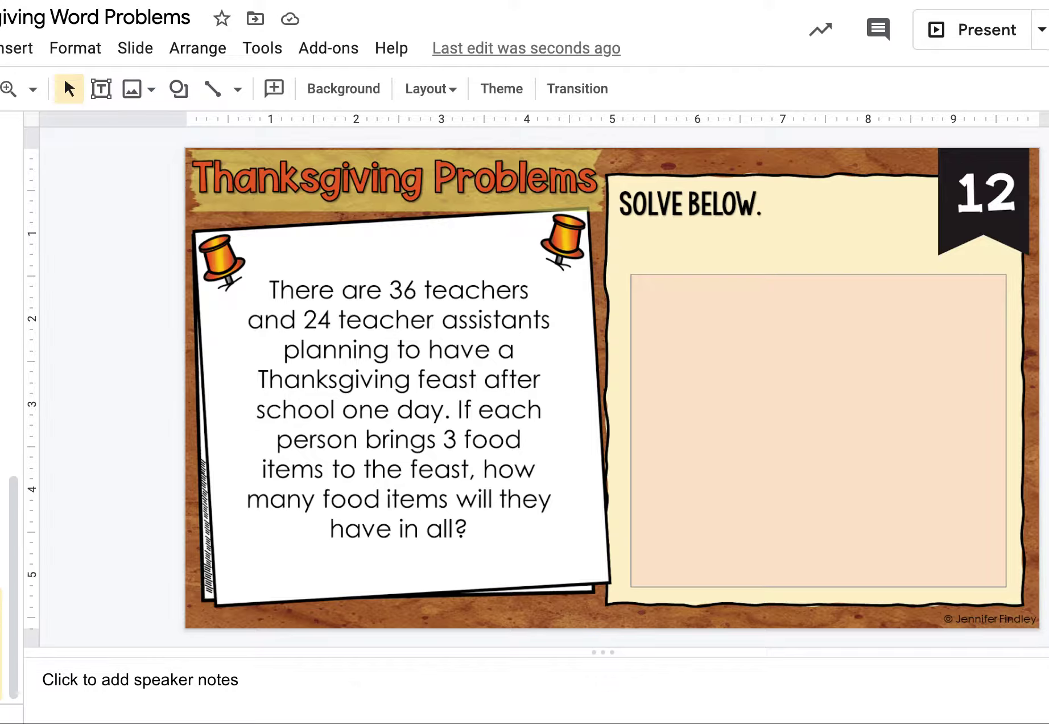
{"action": "key", "text": "Home"}
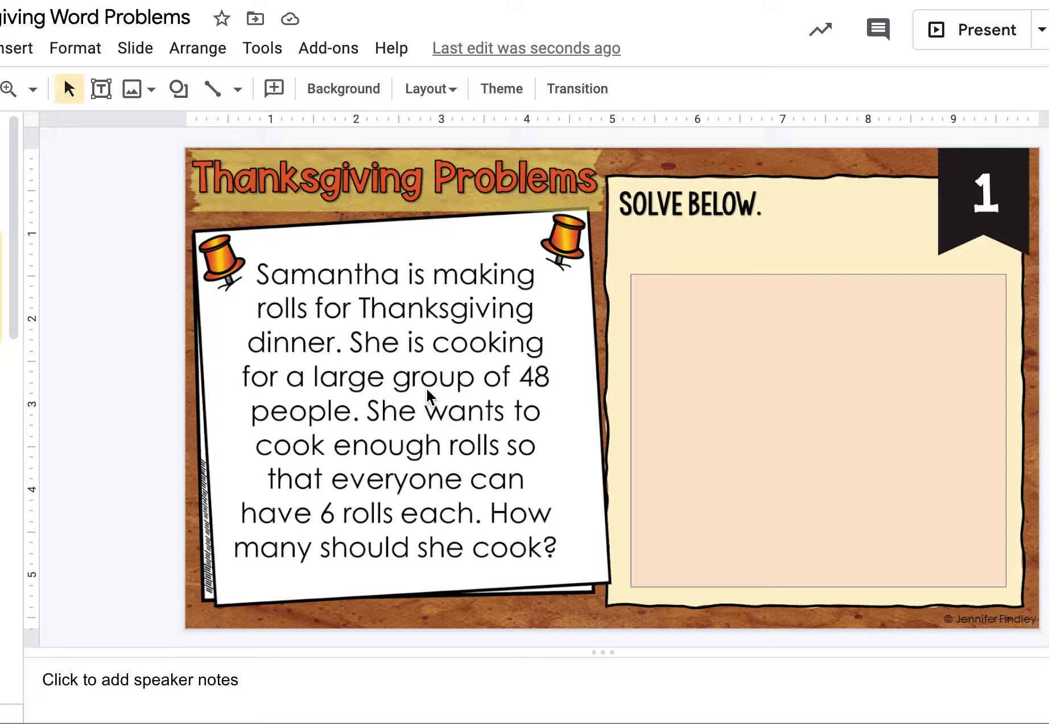
Try '48 x 6 =' in problem 1's answer box, erase it, and return to Canvas
{"action": "left_click", "coordinate": [790, 424]}
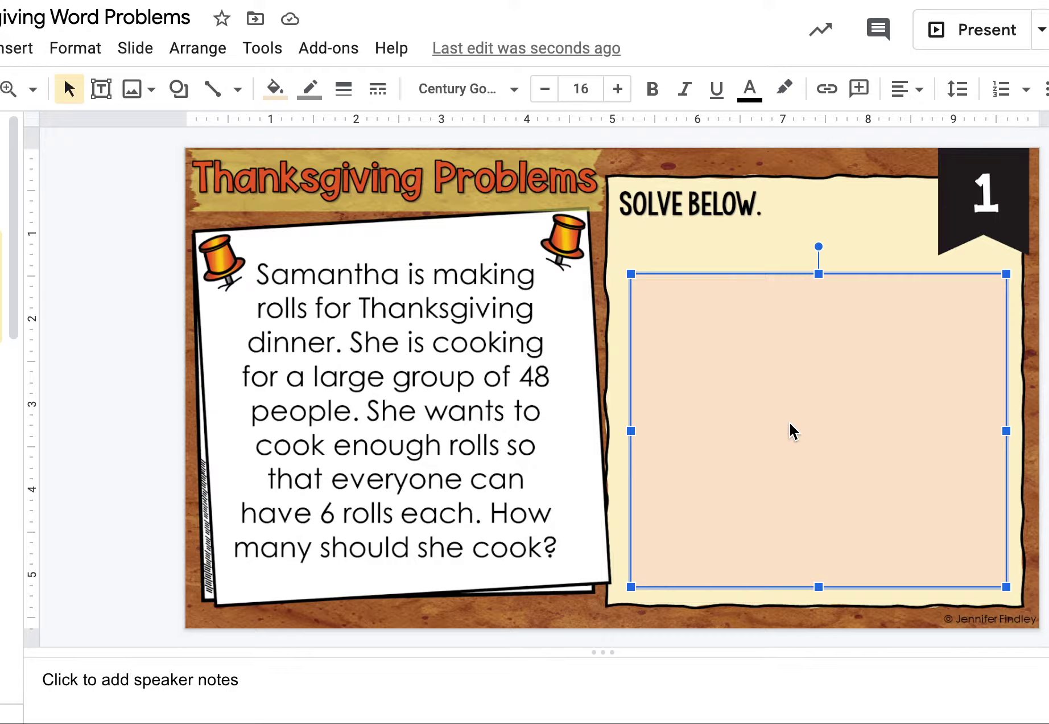
{"action": "left_click", "coordinate": [774, 347]}
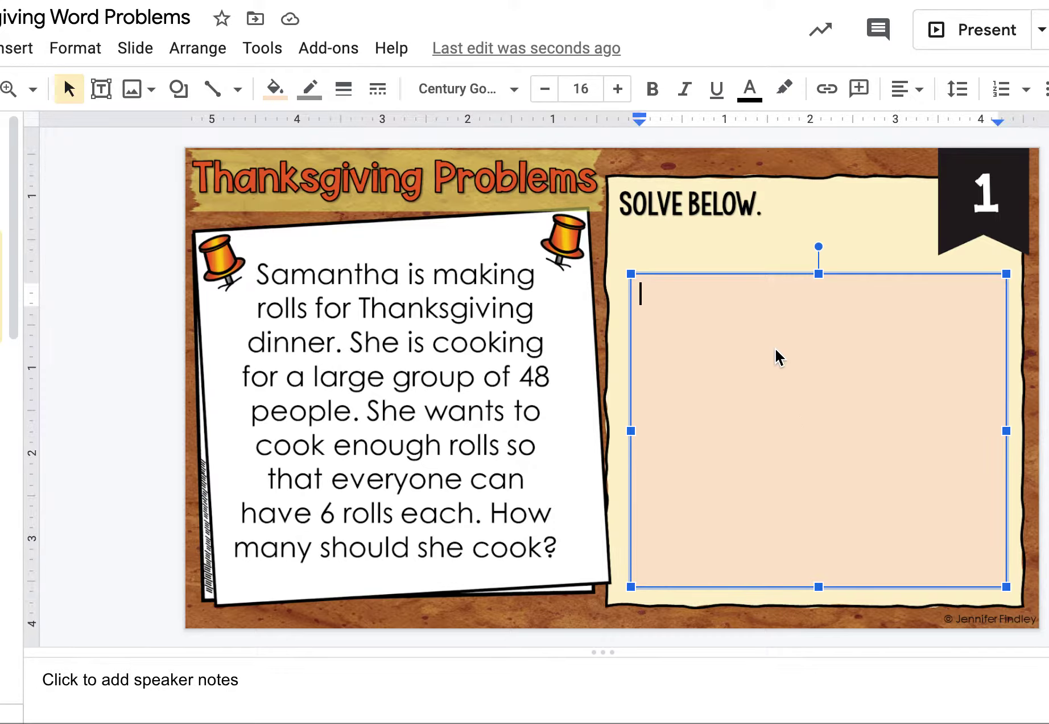
{"action": "type", "text": "48 "}
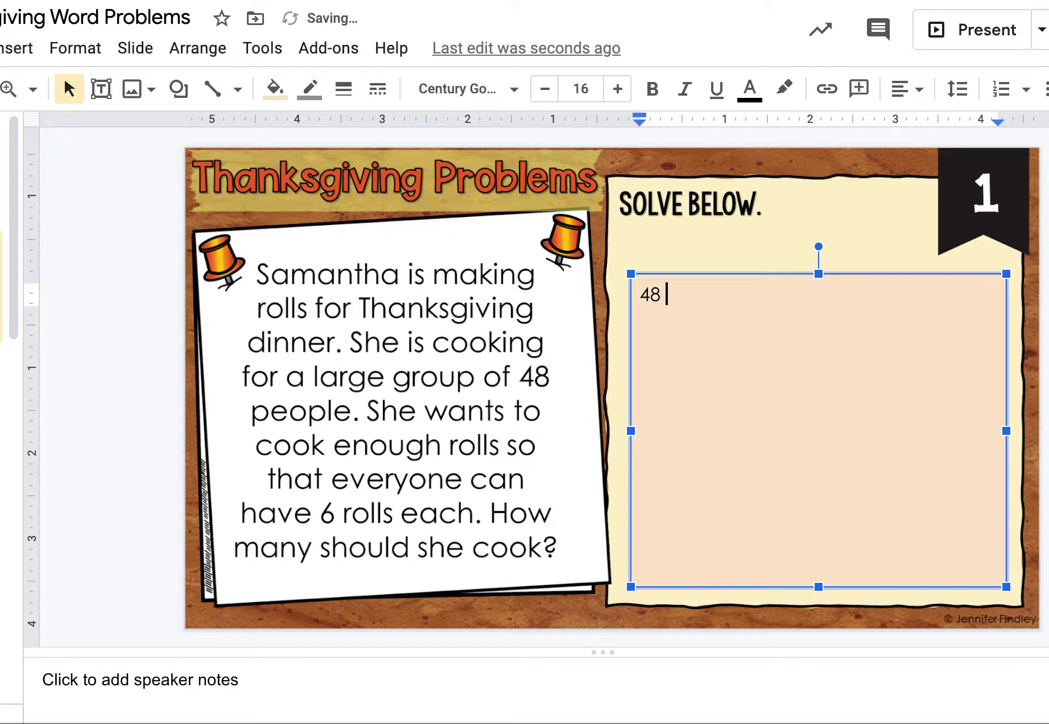
{"action": "type", "text": "x 6 ="}
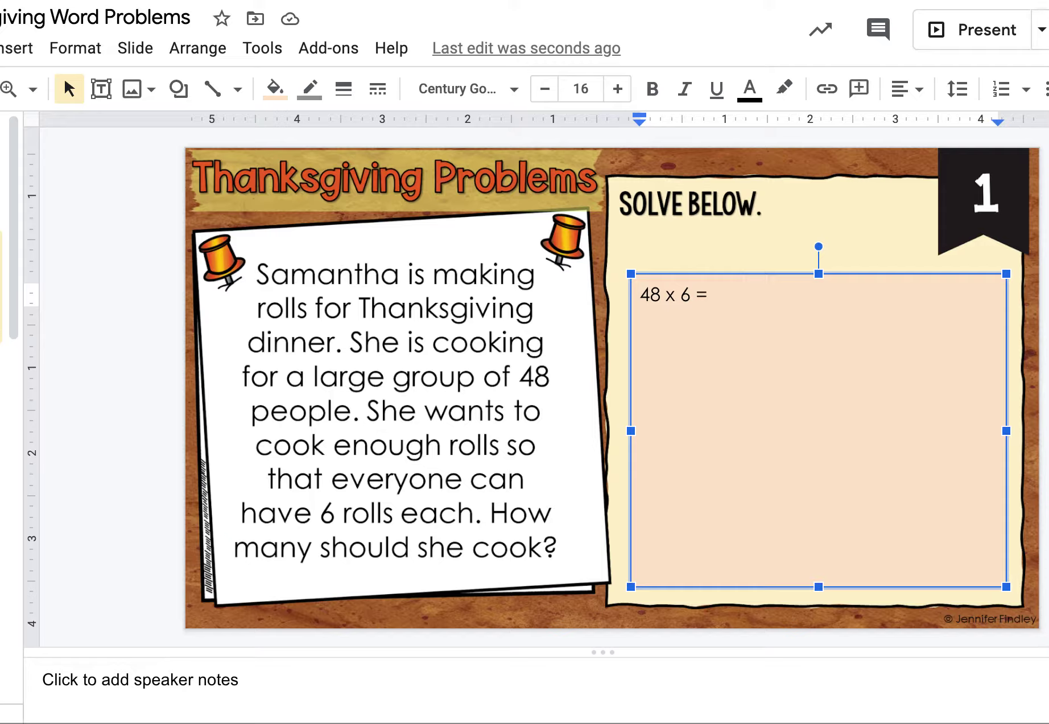
{"action": "left_click_drag", "start_coordinate": [746, 294], "coordinate": [605, 298]}
{"action": "key", "text": "BackSpace"}
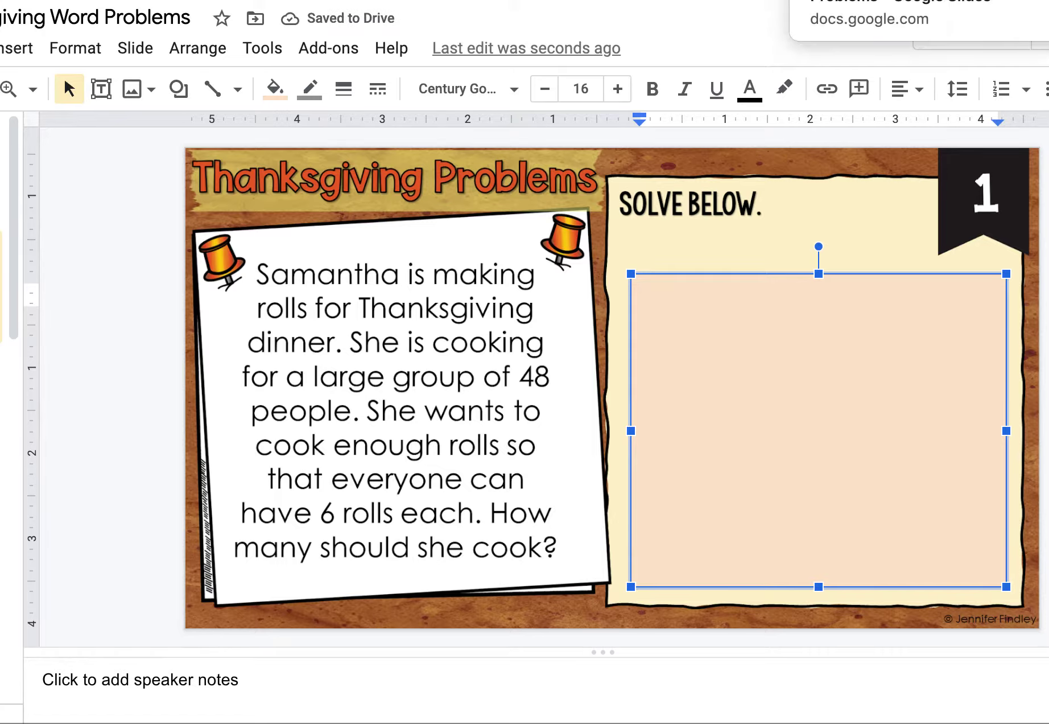
{"action": "key", "text": "ctrl+Tab"}
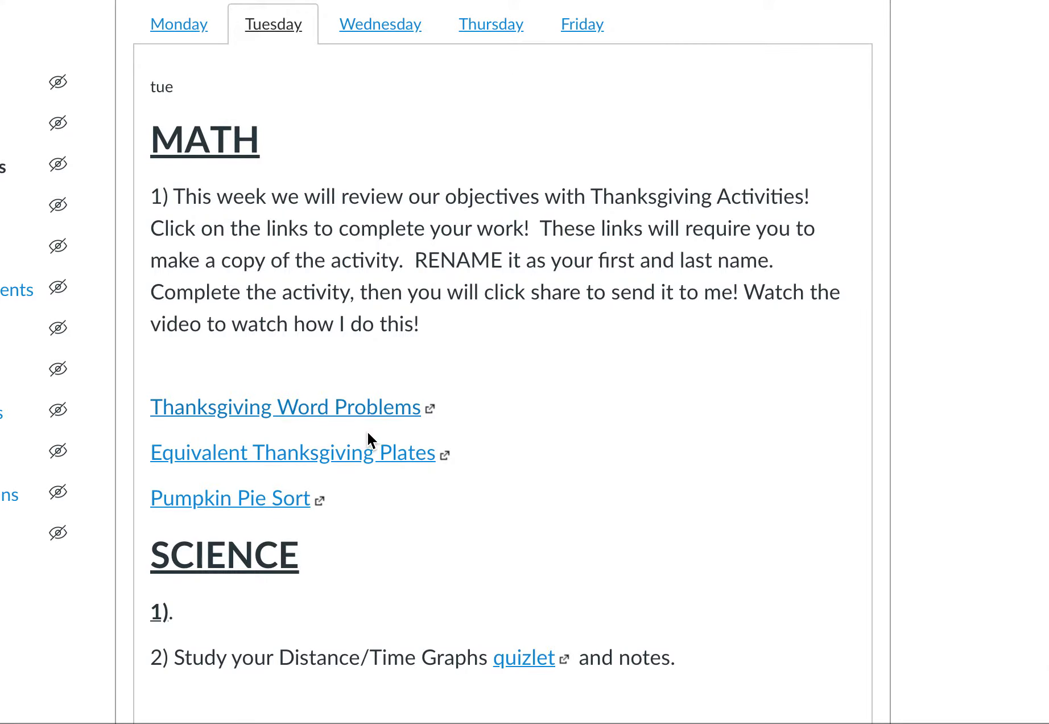
Open Equivalent Thanksgiving Plates and copy the Equivalent Fraction Plates deck
{"action": "left_click", "coordinate": [347, 458]}
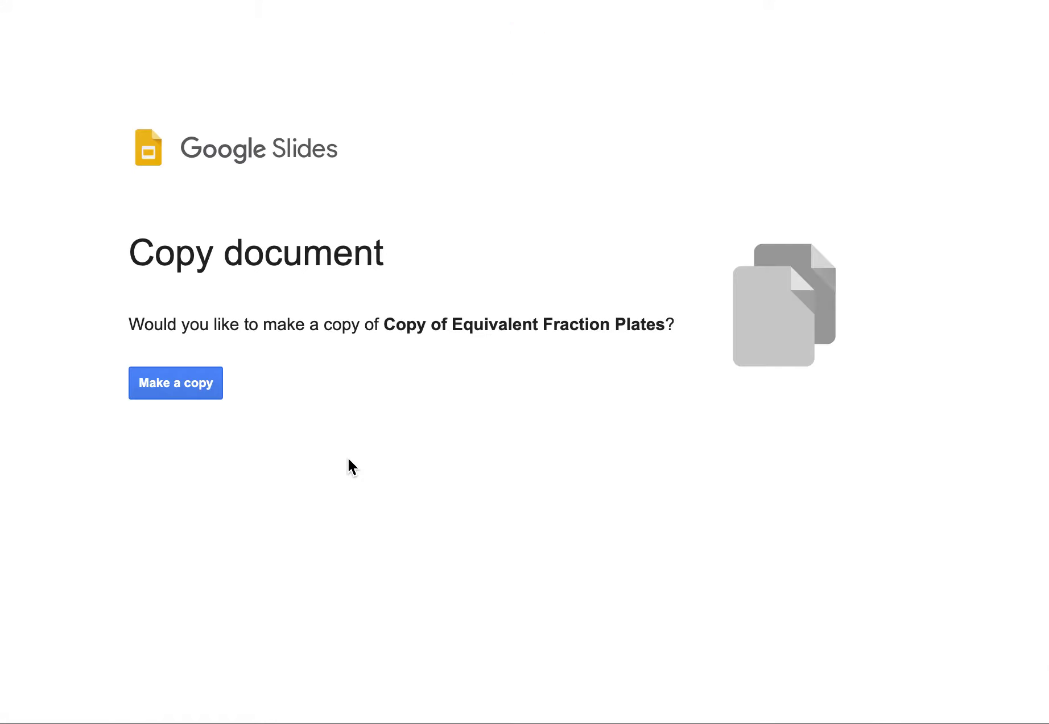
{"action": "left_click", "coordinate": [169, 392]}
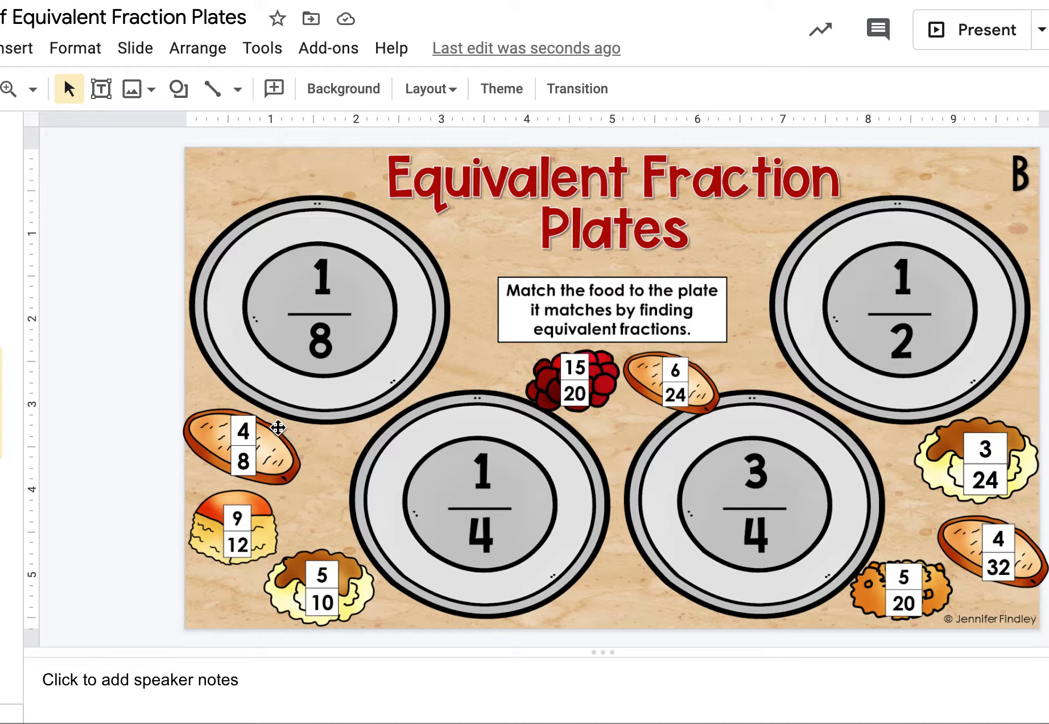
Drag the 4/8 bread and the 5/10 cookie onto the 1/2 plate
{"action": "left_click_drag", "start_coordinate": [267, 447], "coordinate": [877, 288]}
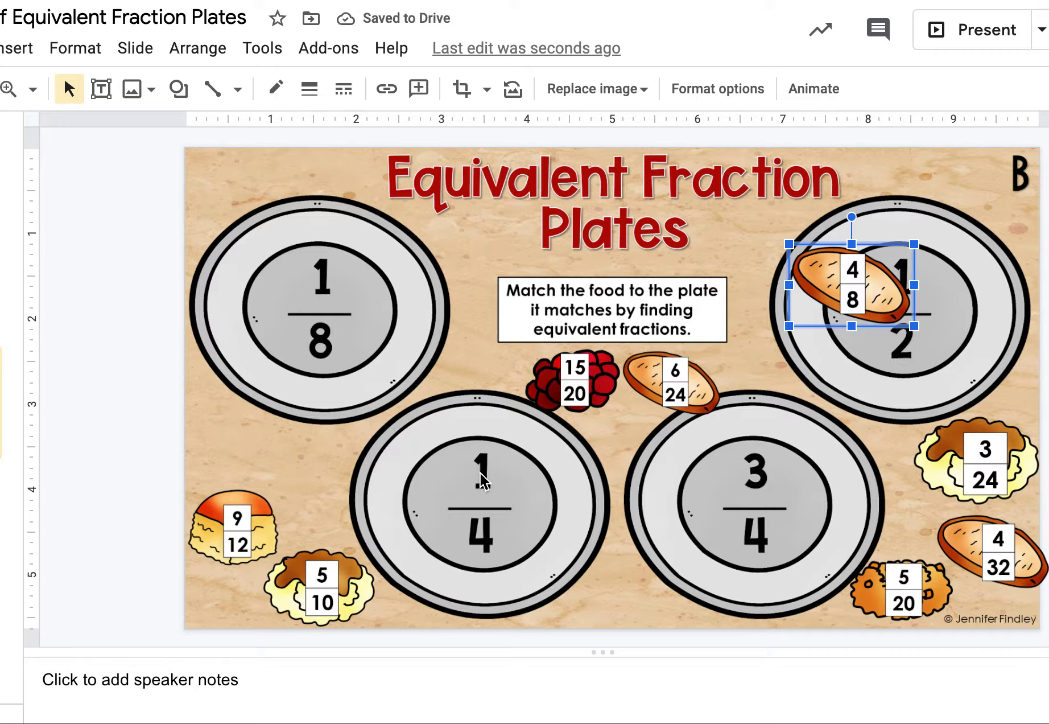
{"action": "left_click_drag", "start_coordinate": [320, 582], "coordinate": [903, 359]}
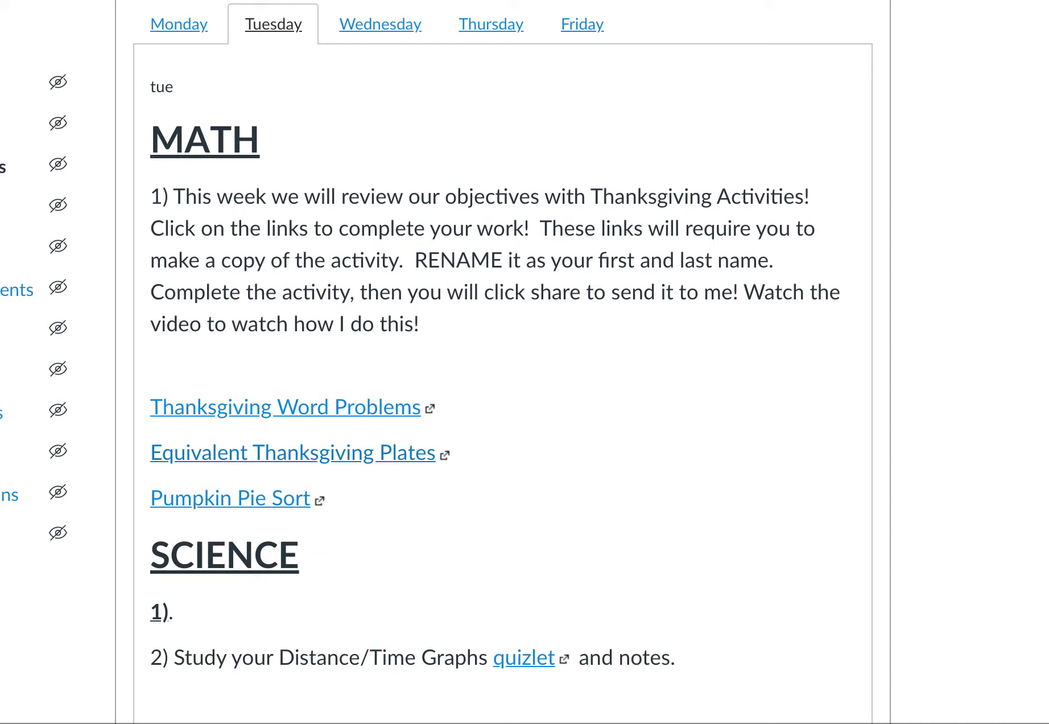
Open Pumpkin Pie Sort, copy its deck, and view the directions slide
{"action": "left_click", "coordinate": [281, 500]}
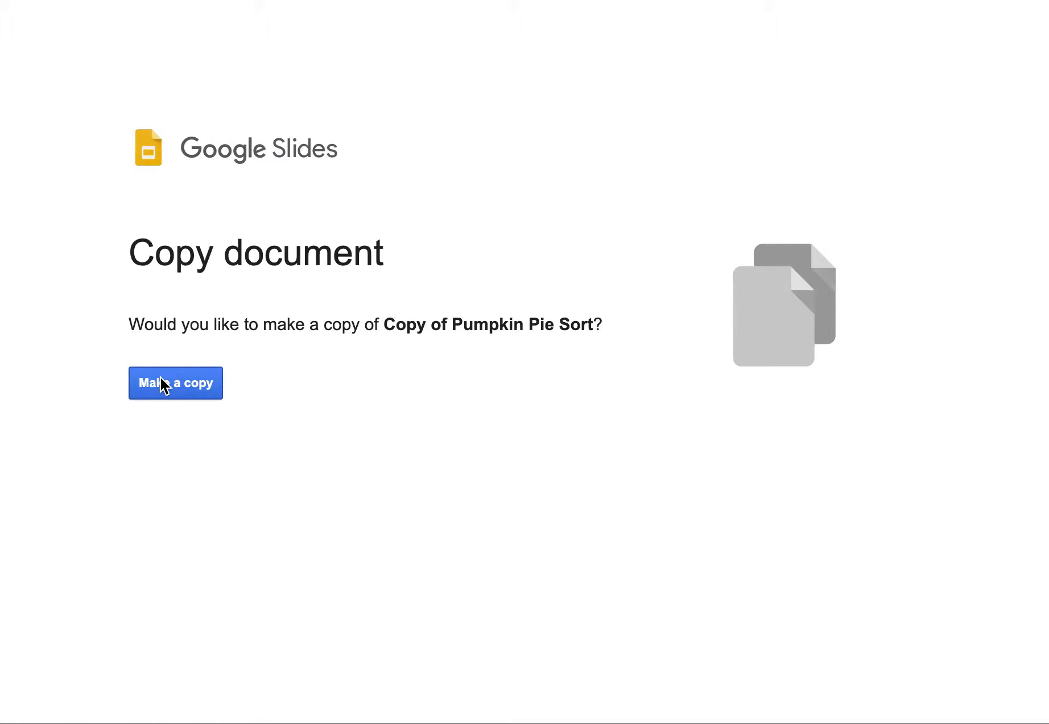
{"action": "left_click", "coordinate": [163, 385]}
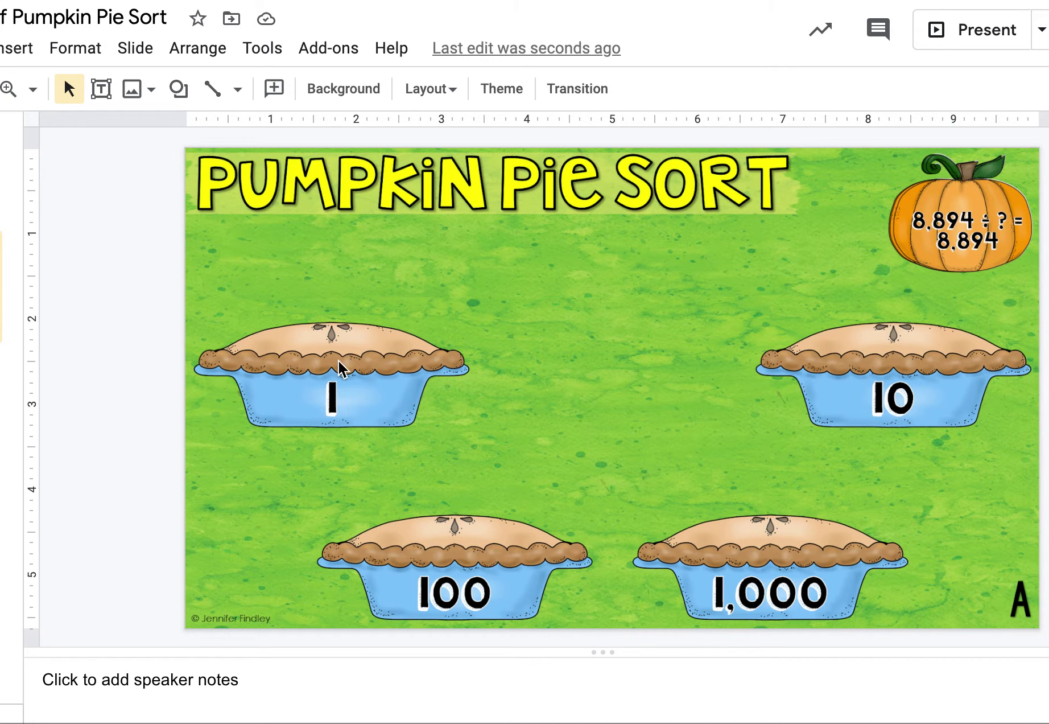
{"action": "key", "text": "Up"}
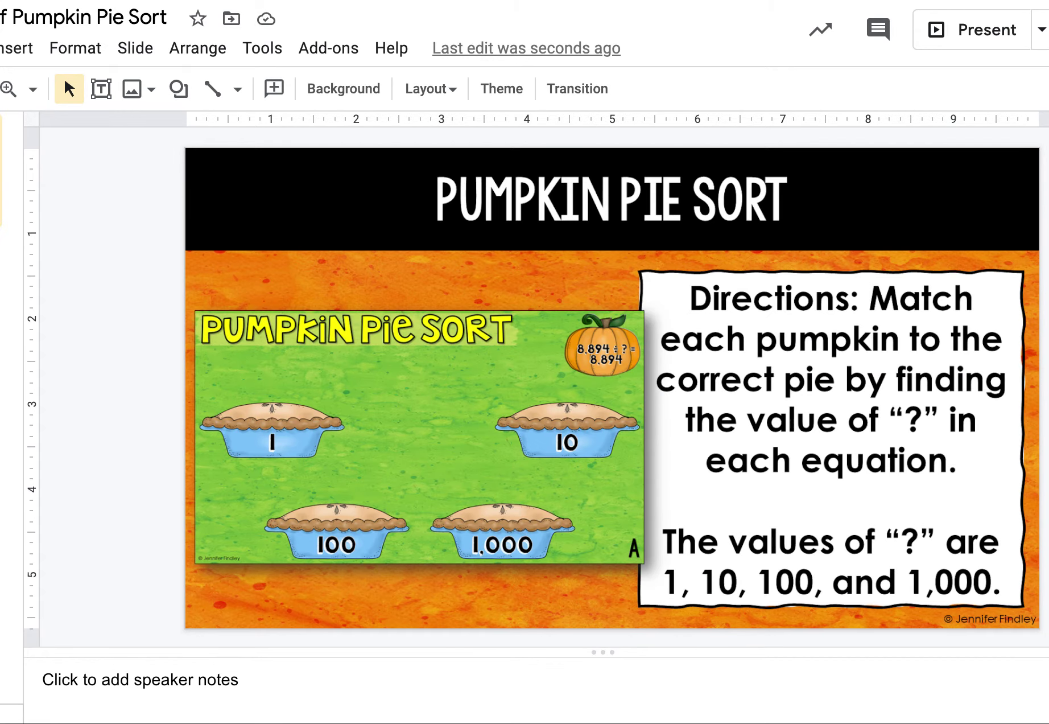
On slide A, sort the 8.894 ÷ ? = 8.894 pumpkin onto the 1 pie, then view slides B and C
{"action": "key", "text": "Down"}
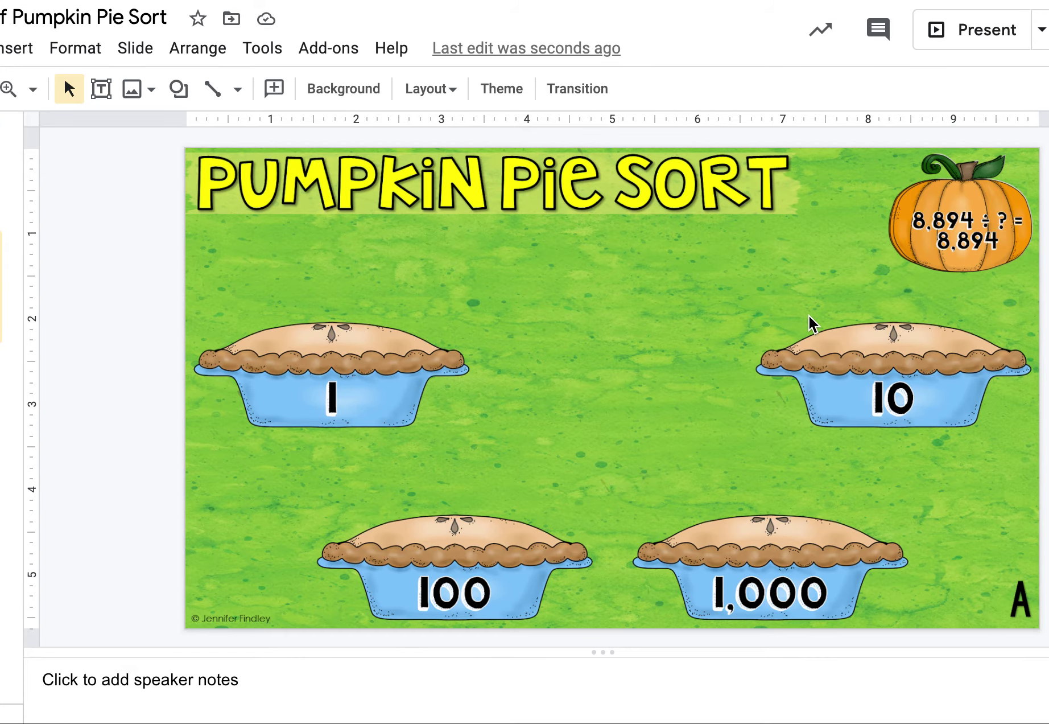
{"action": "left_click", "coordinate": [992, 240]}
{"action": "left_click_drag", "start_coordinate": [364, 443], "coordinate": [321, 385]}
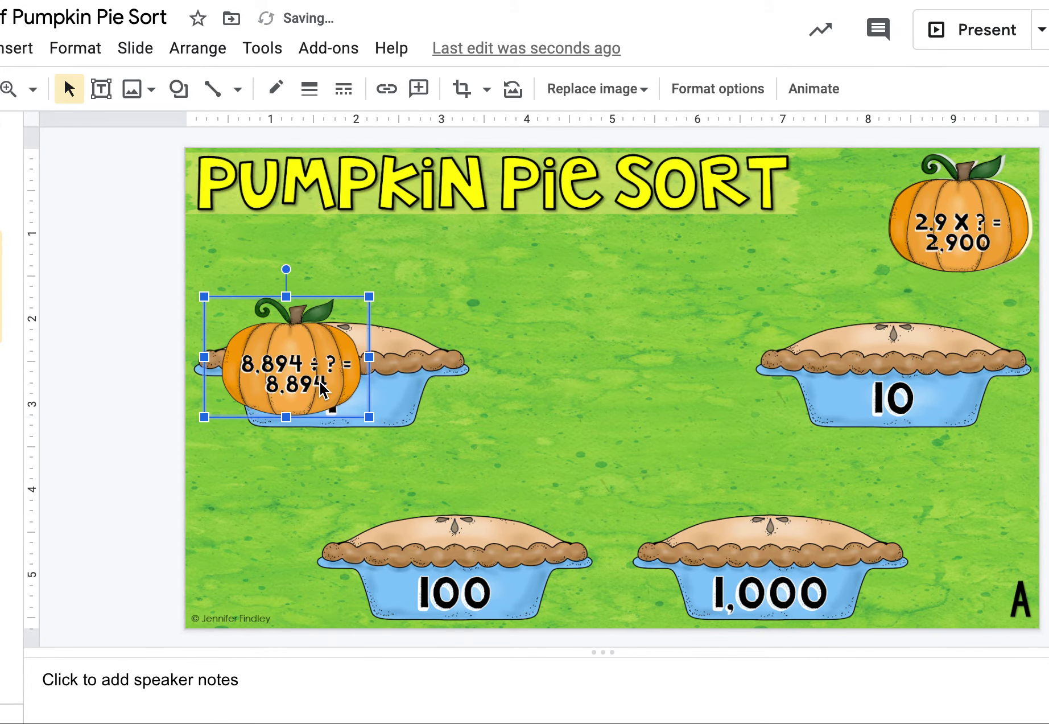
{"action": "left_click", "coordinate": [9, 398]}
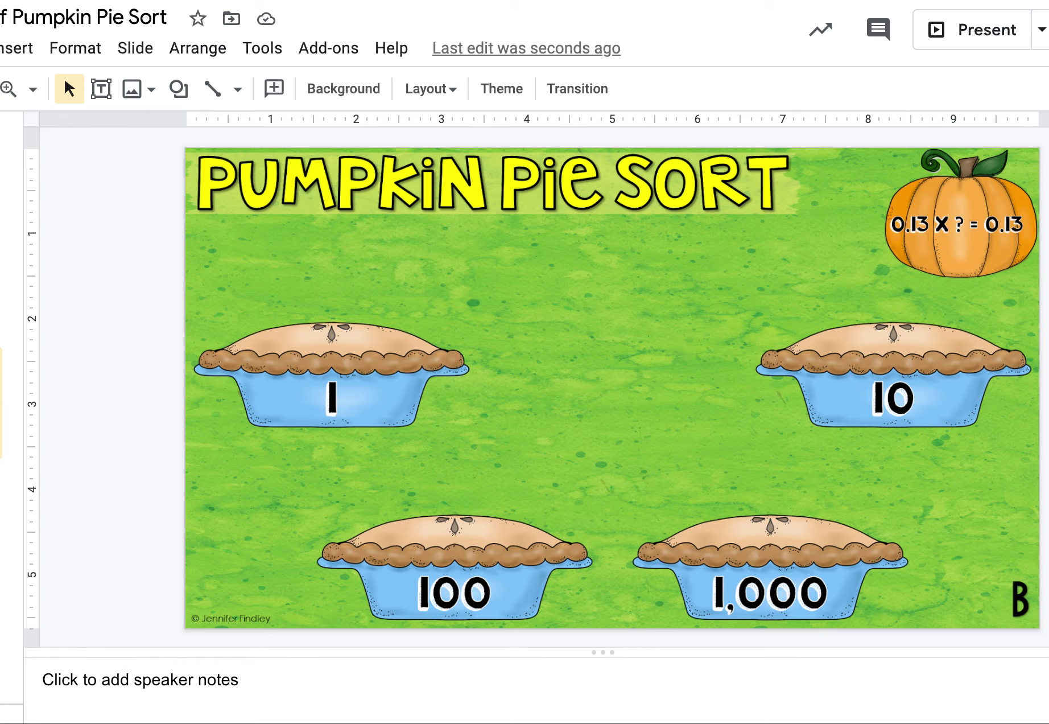
{"action": "key", "text": "Down"}
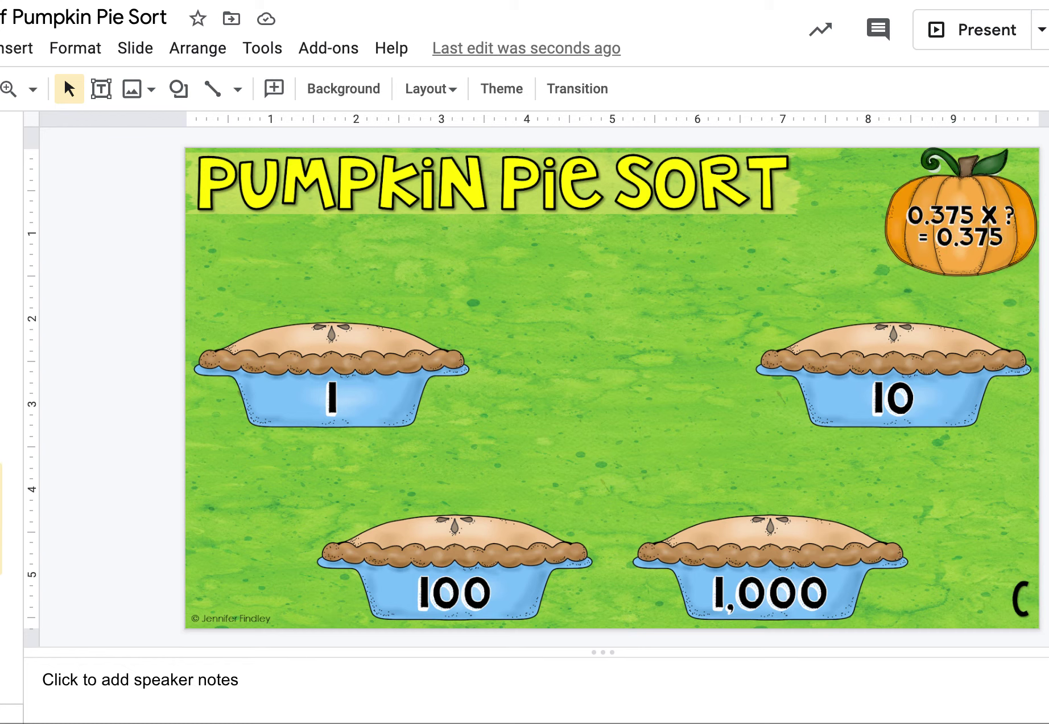